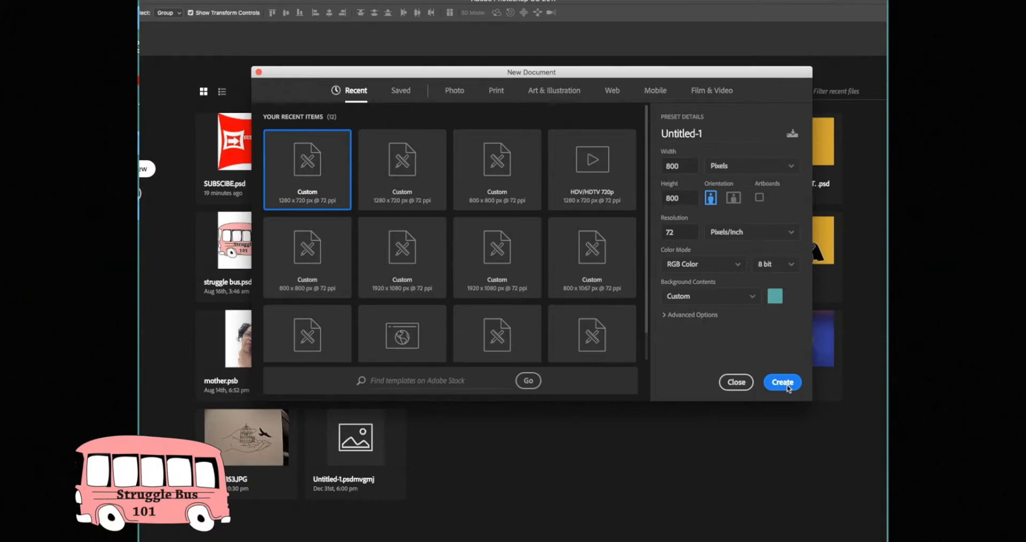
# Step: Create a new 800 × 800 pixel RGB document at 72 pixels/inch with the custom teal background
pyautogui.click(783, 382)
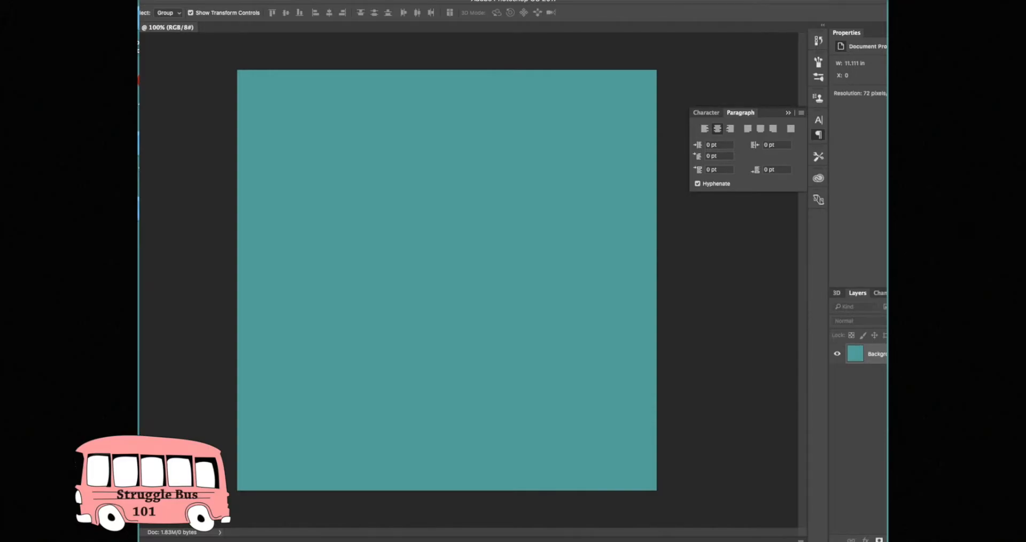
pyautogui.moveTo(118, 1); pyautogui.dragTo(182, 2)
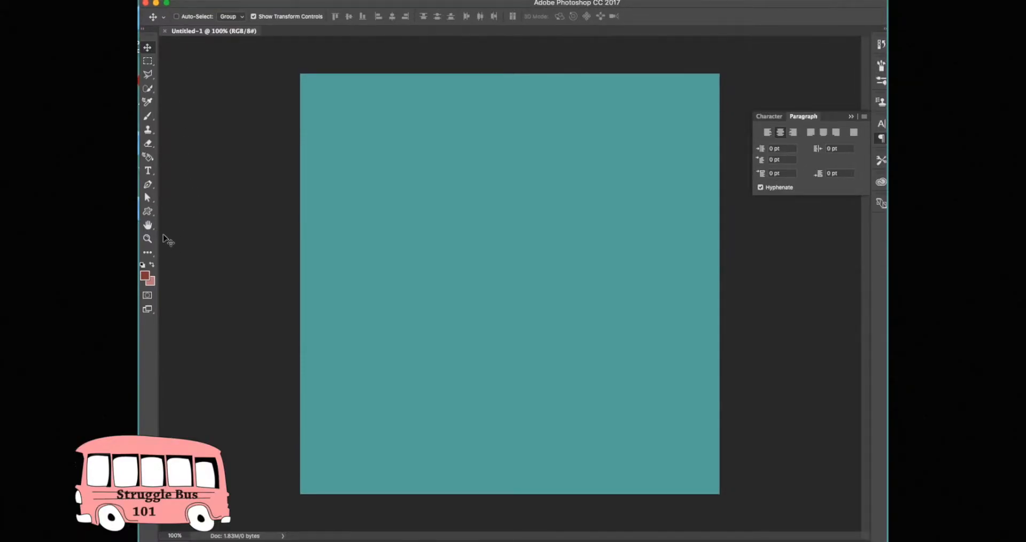
# Step: Draw a custom shape with inward-curving sides, about 757 × 760 px, over most of the canvas and fill it red
pyautogui.click(148, 212)
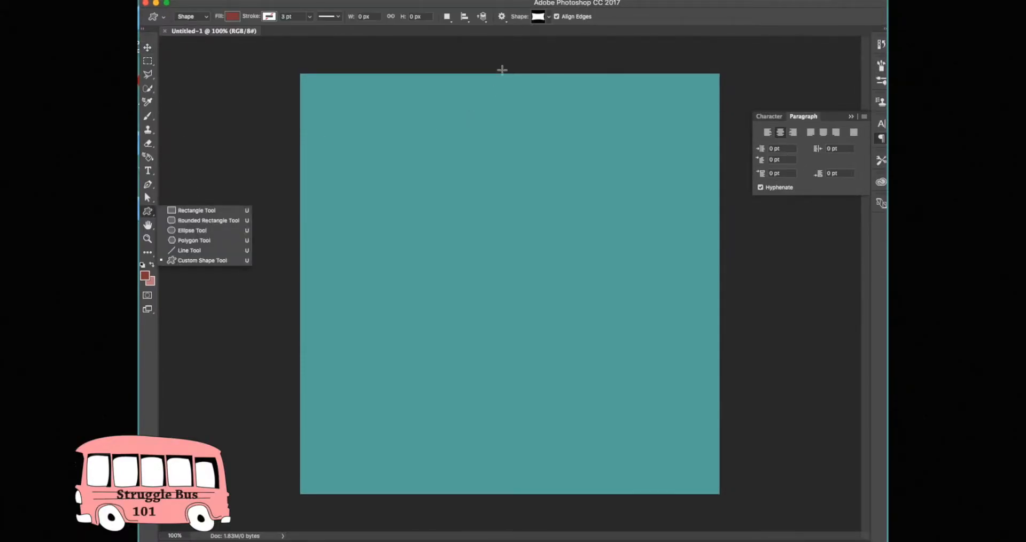
pyautogui.click(540, 21)
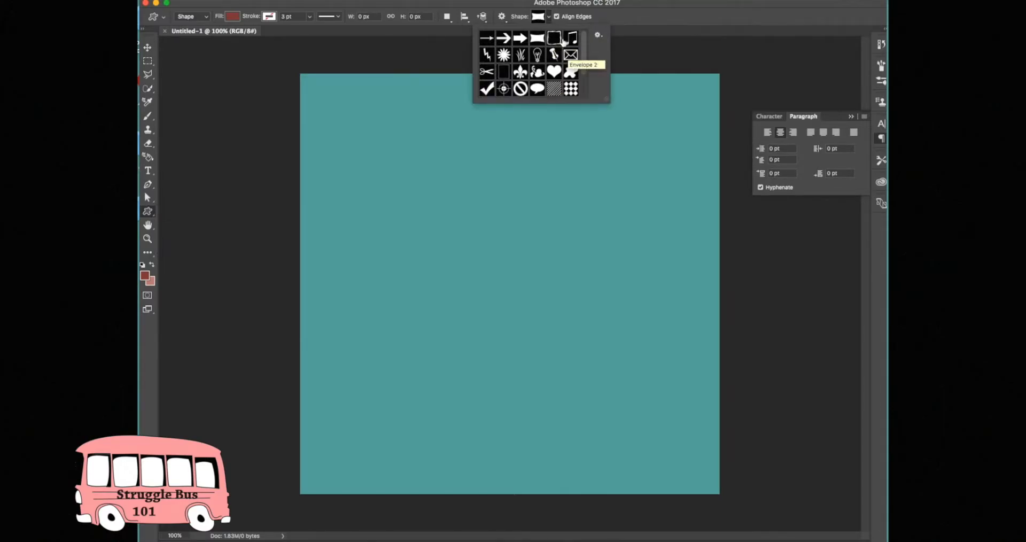
pyautogui.click(537, 38)
pyautogui.moveTo(307, 99); pyautogui.dragTo(703, 489)
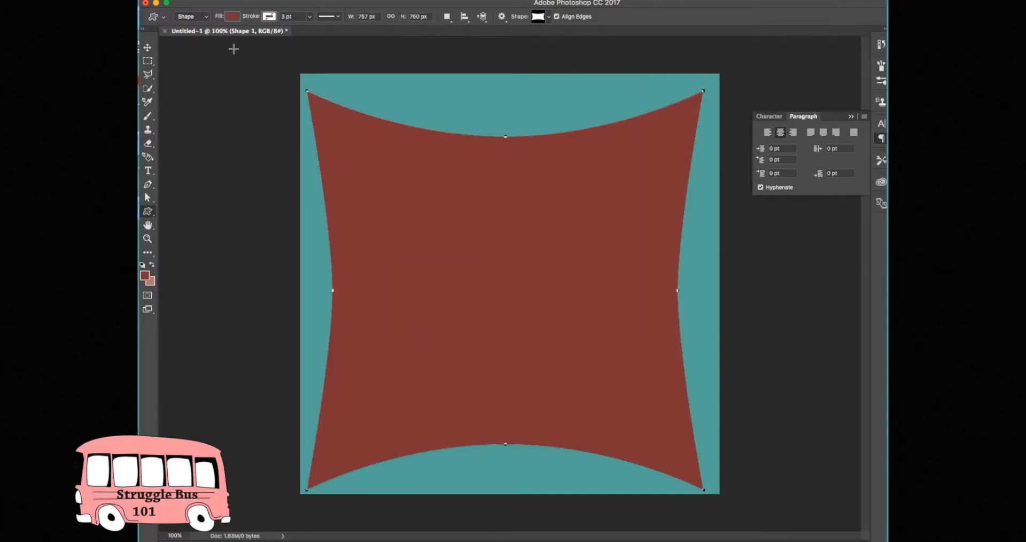
pyautogui.click(233, 17)
pyautogui.click(201, 72)
# Step: Stretch the red shape's upper corners to the canvas corners, about 800 × 792 px overall, and hide the Background layer
pyautogui.click(148, 47)
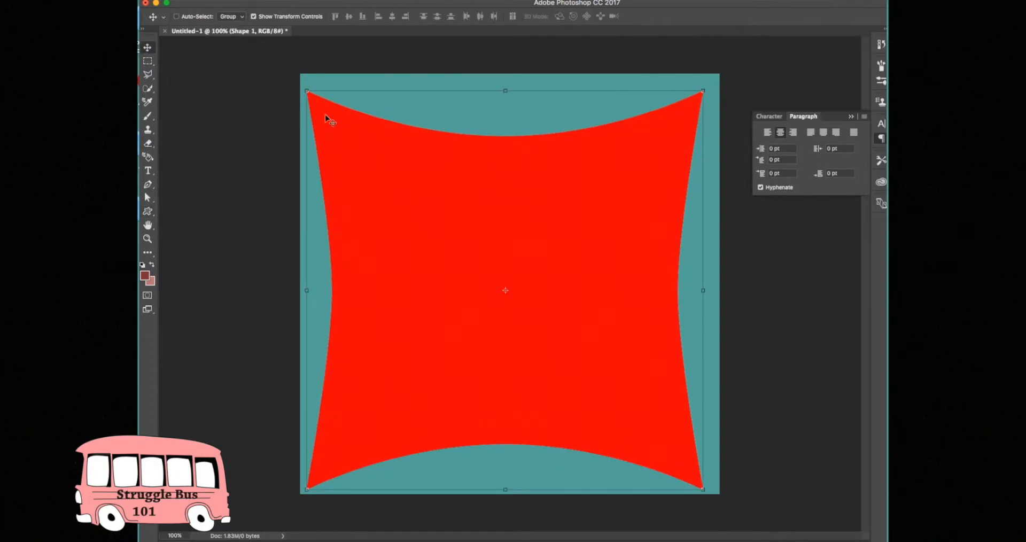
pyautogui.moveTo(307, 91); pyautogui.dragTo(301, 74)
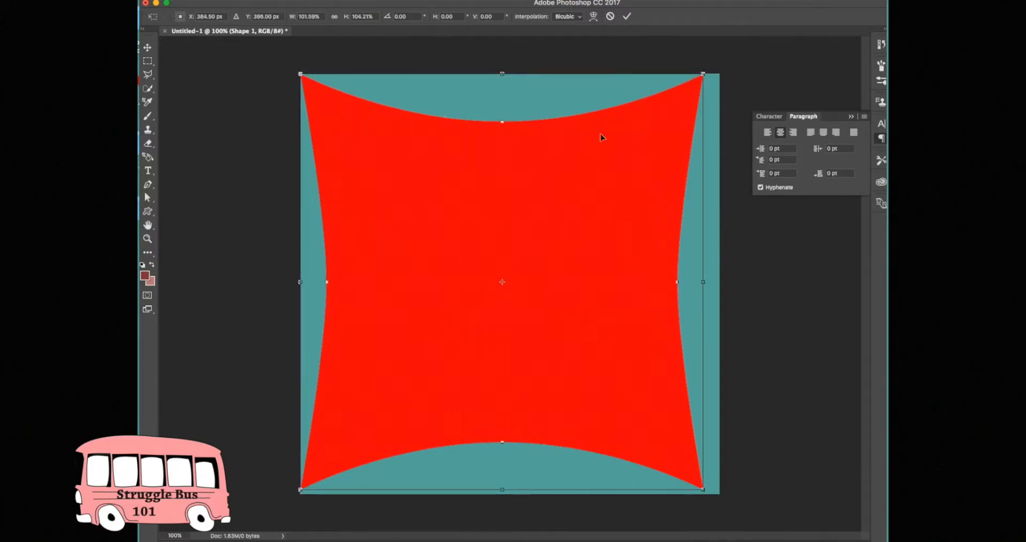
pyautogui.moveTo(704, 76); pyautogui.dragTo(719, 80)
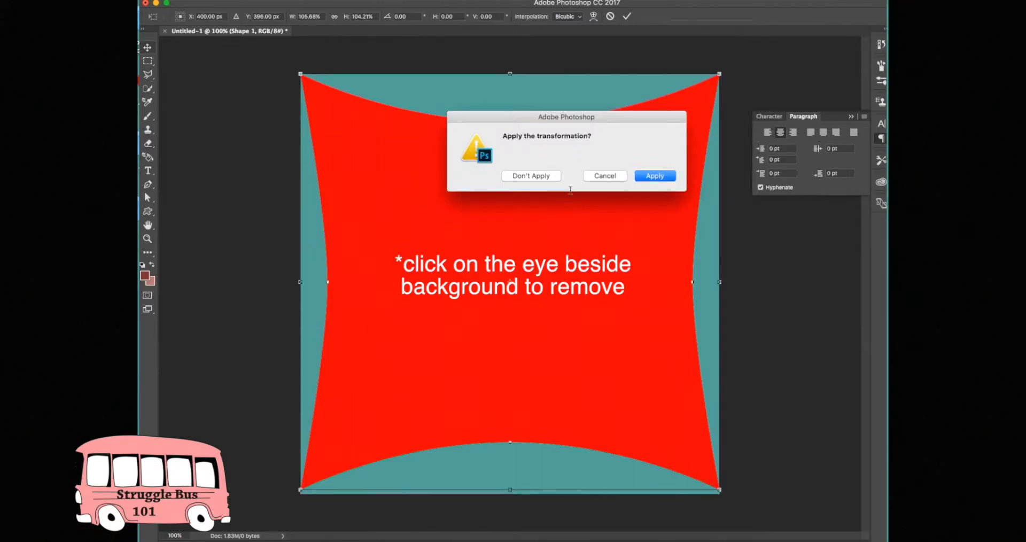
pyautogui.click(653, 178)
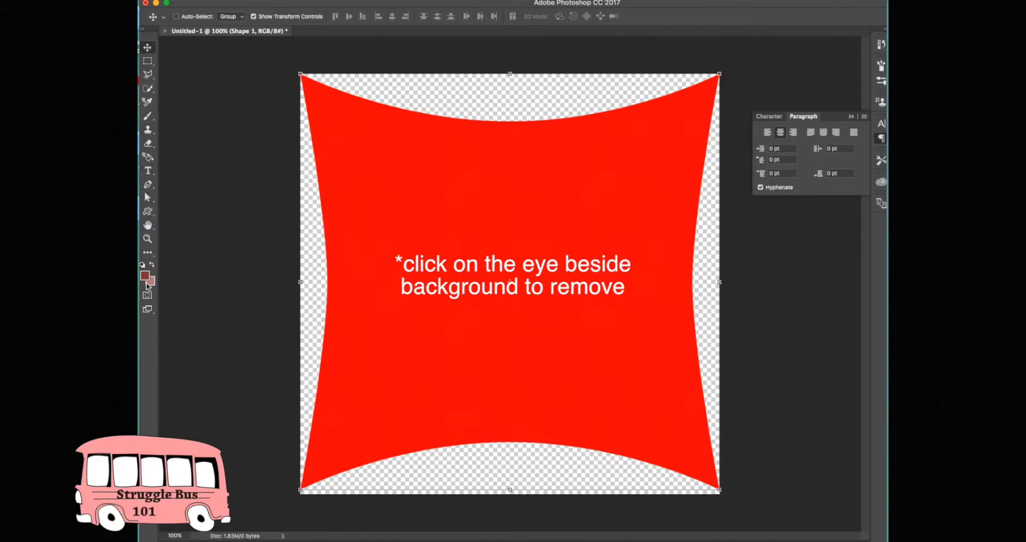
pyautogui.click(148, 211)
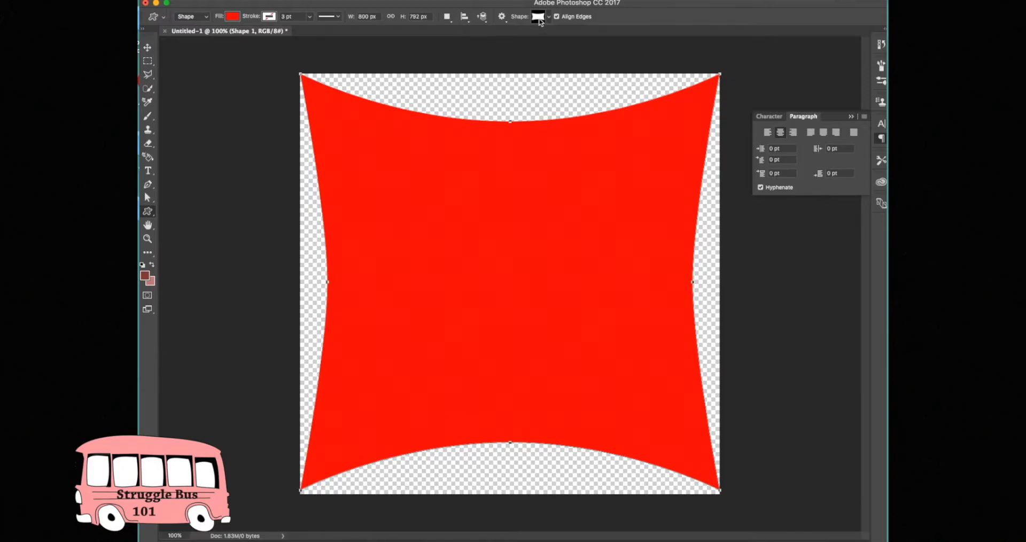
pyautogui.click(233, 18)
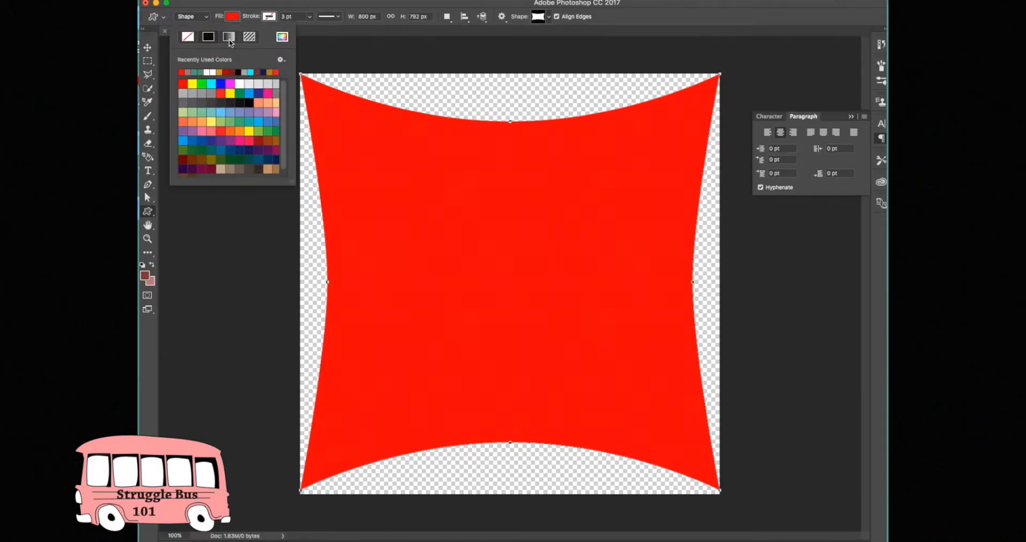
pyautogui.click(208, 71)
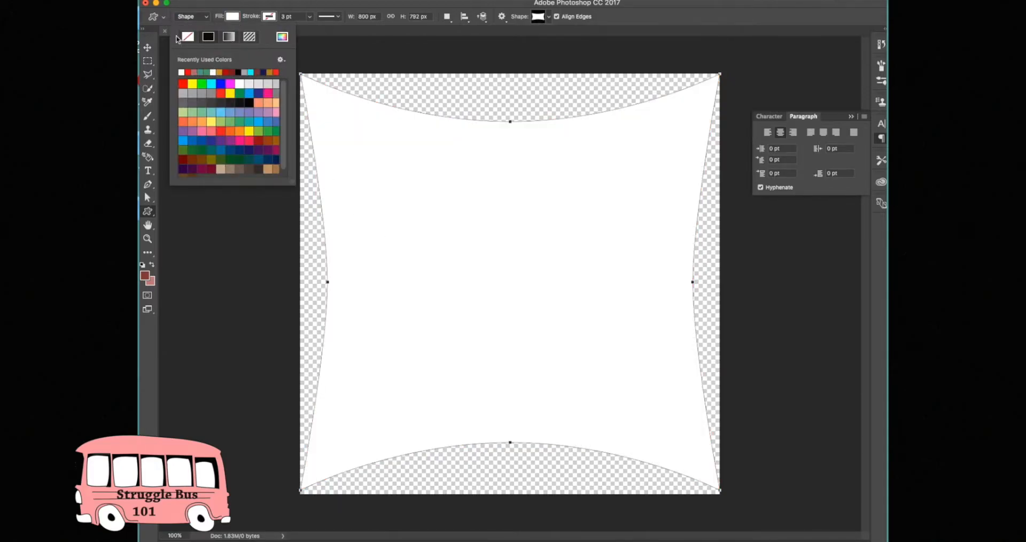
pyautogui.click(189, 72)
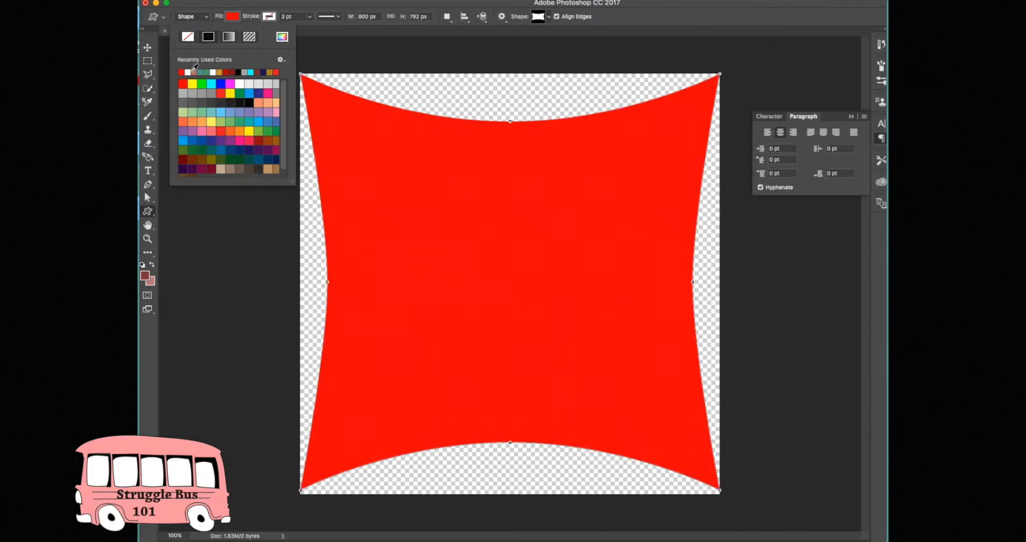
# Step: Draw a smaller copy of the curved-sided custom shape, about 308 × 232 px, in the red shape's left half and fill it white
pyautogui.click(538, 17)
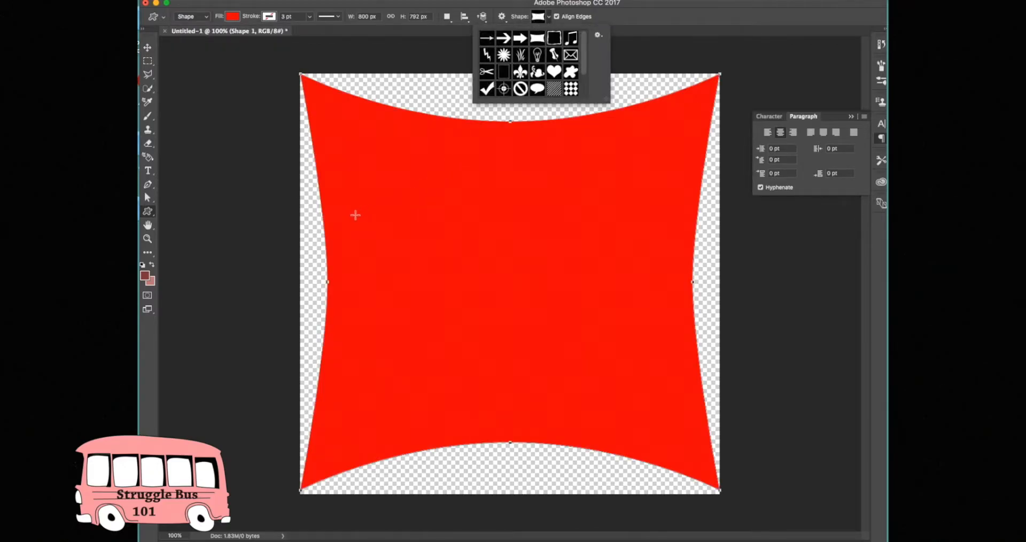
pyautogui.moveTo(351, 211); pyautogui.dragTo(513, 333)
pyautogui.click(233, 17)
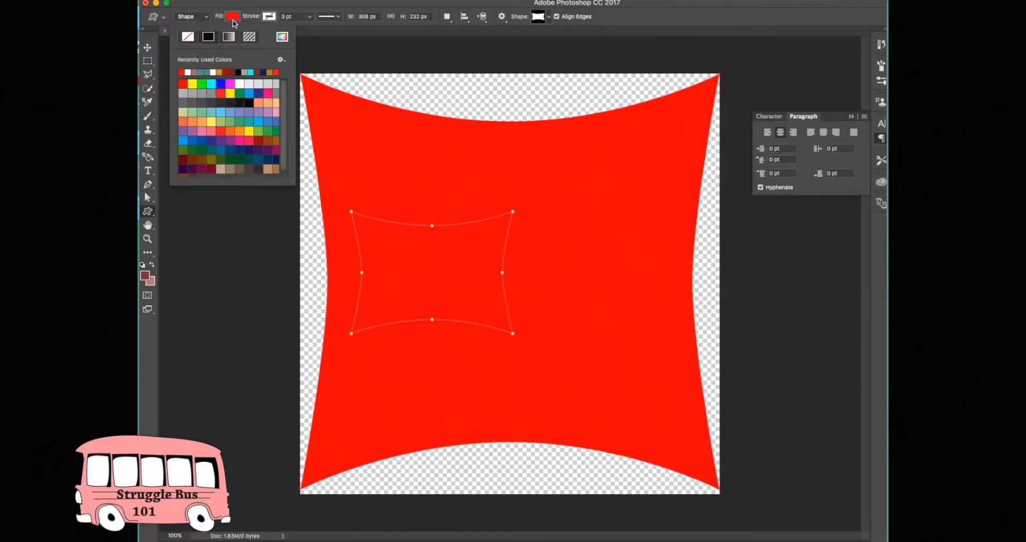
pyautogui.click(189, 71)
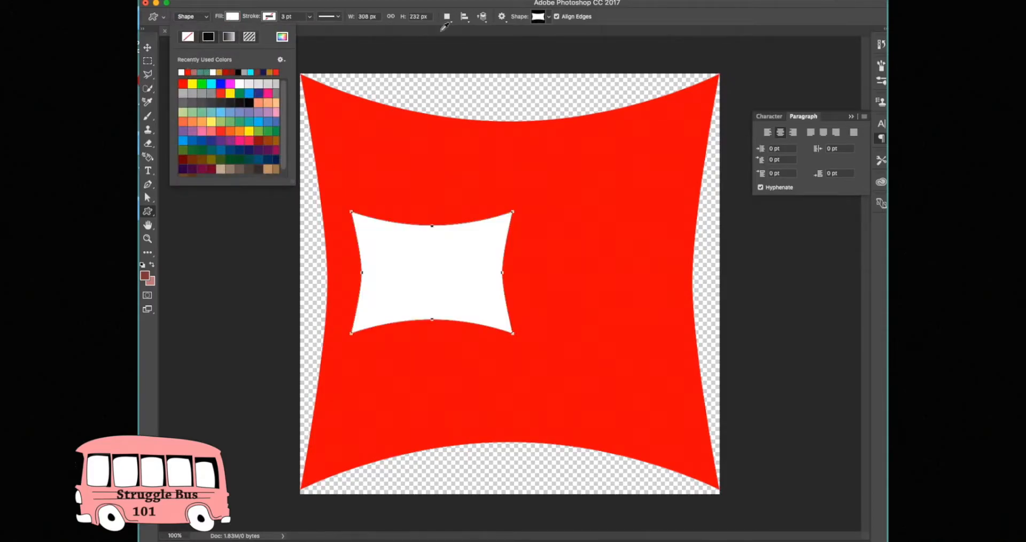
# Step: Draw another curved-sided custom shape, about 220 × 141 px, inside the white shape and fill it red
pyautogui.click(539, 16)
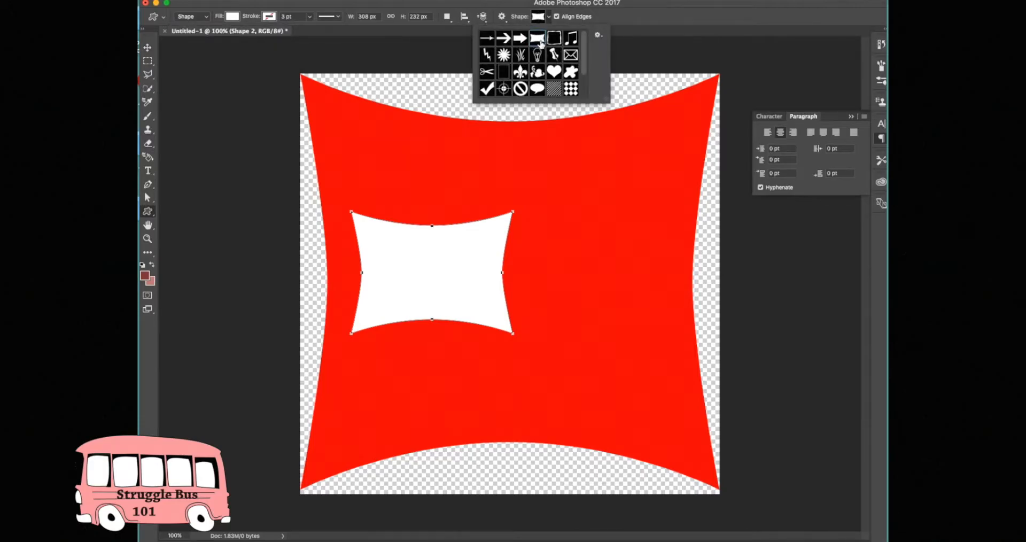
pyautogui.moveTo(372, 239); pyautogui.dragTo(488, 312)
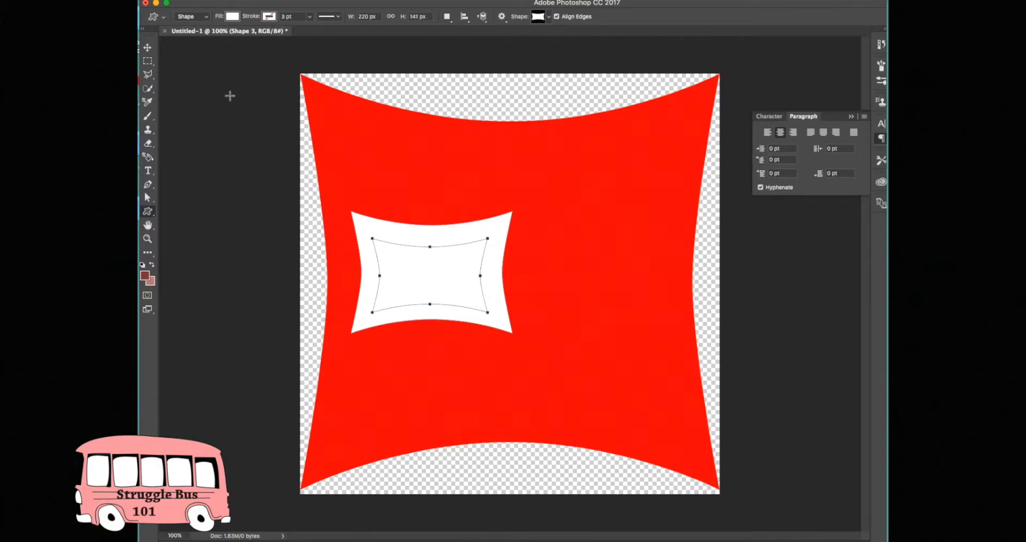
pyautogui.click(233, 17)
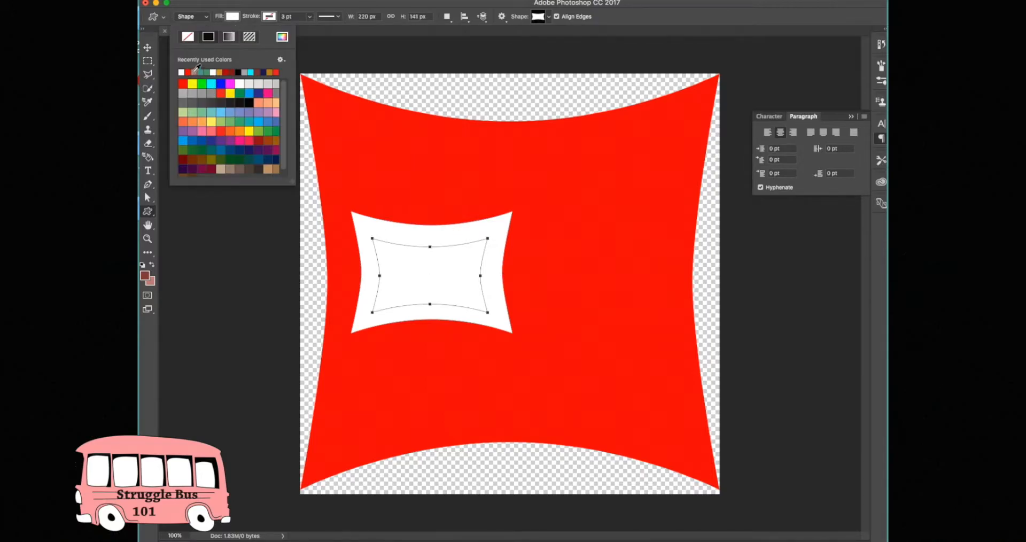
pyautogui.click(188, 72)
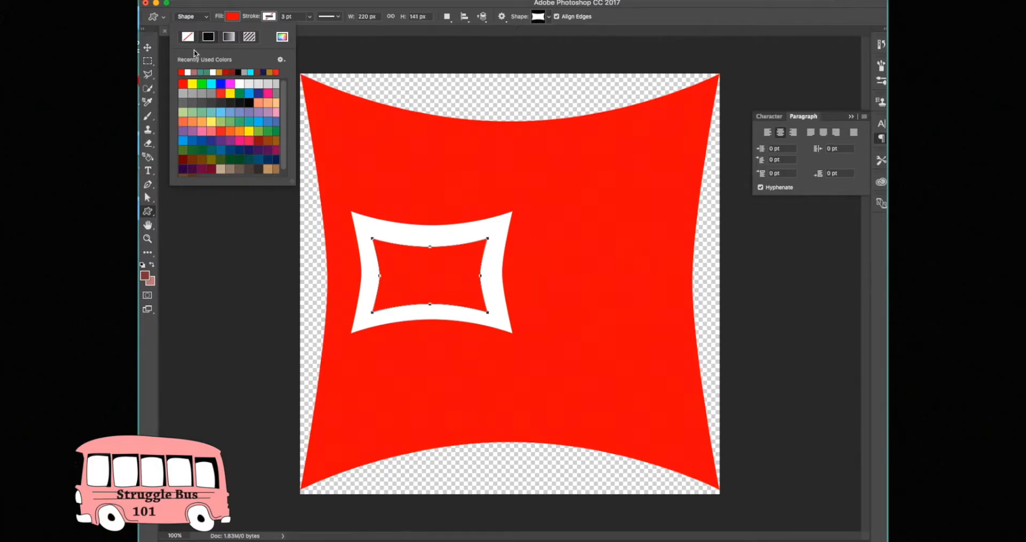
# Step: Enlarge the white shape by its corners to about 127% width and 167% height and apply the transformation
pyautogui.click(148, 47)
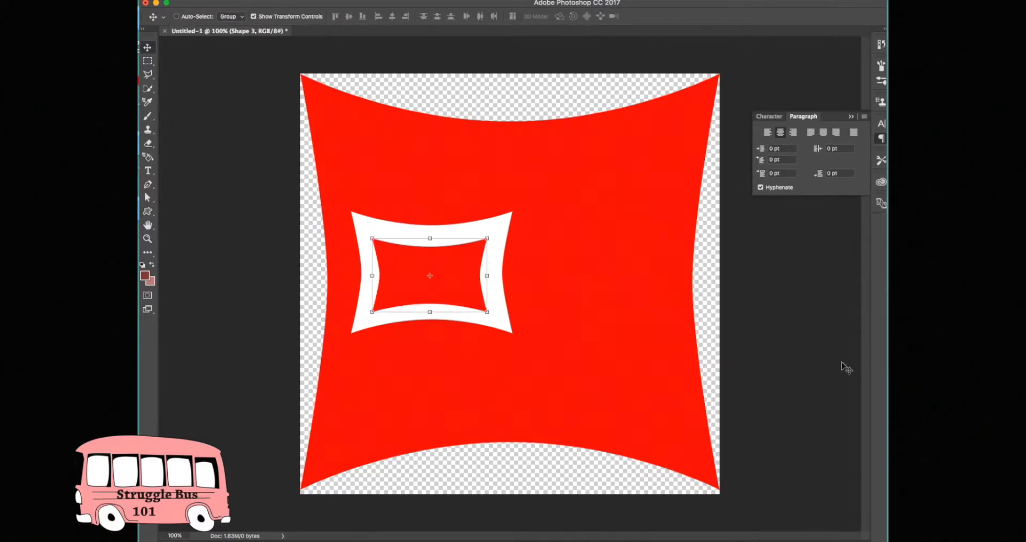
pyautogui.hotkey('alt', '[')
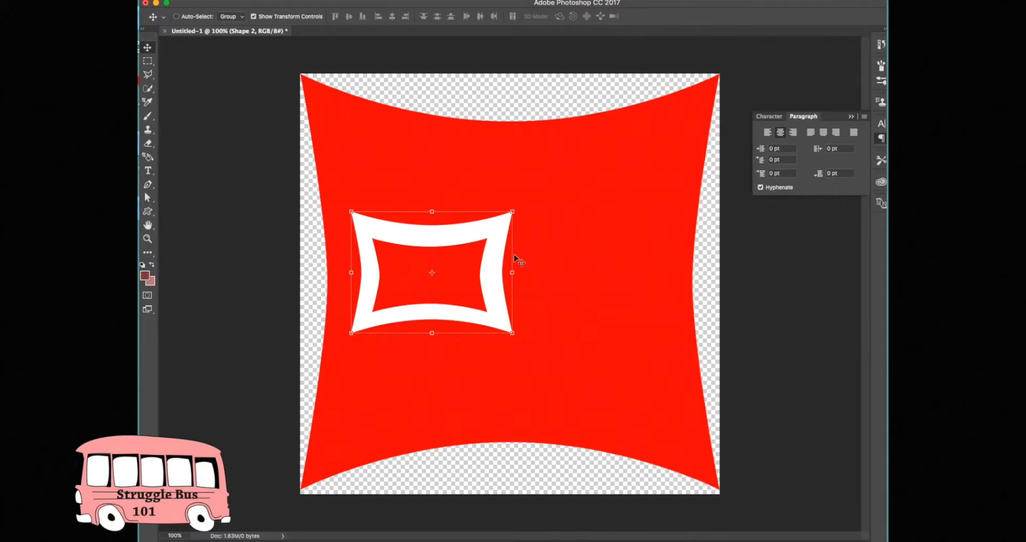
pyautogui.moveTo(351, 211); pyautogui.dragTo(344, 180)
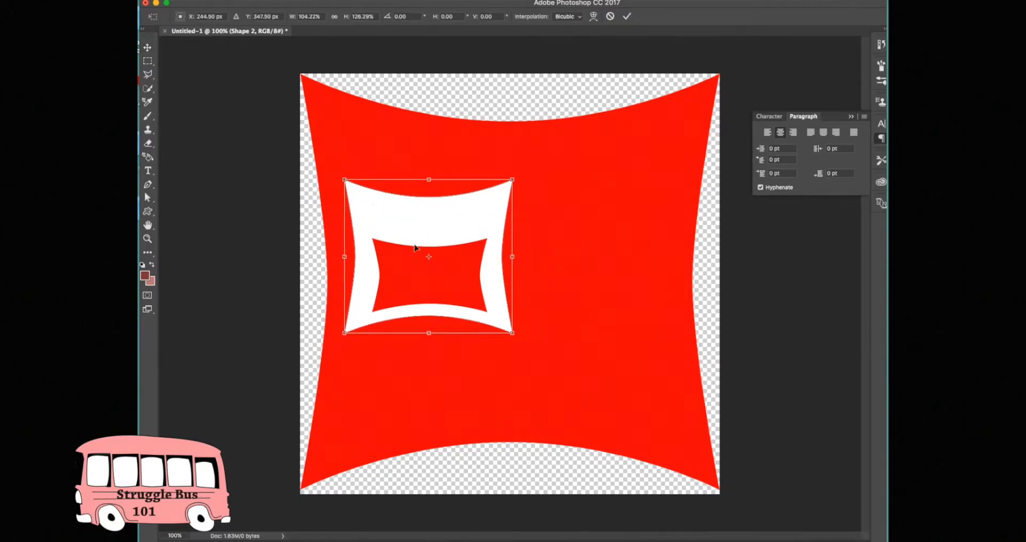
pyautogui.moveTo(513, 335); pyautogui.dragTo(533, 382)
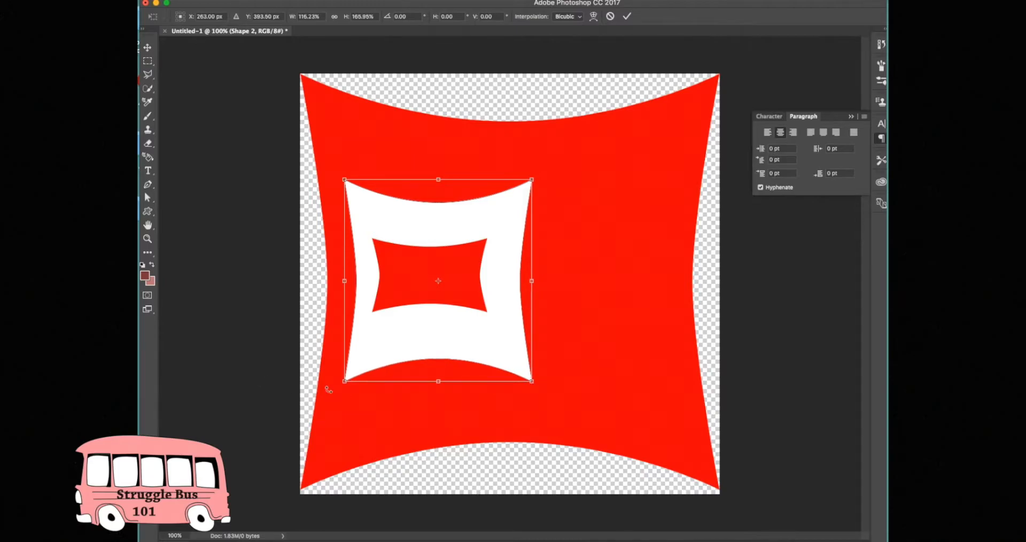
pyautogui.moveTo(346, 382); pyautogui.dragTo(334, 383)
pyautogui.moveTo(531, 177)
pyautogui.mouseDown()
pyautogui.moveTo(553, 173)
pyautogui.moveTo(537, 180)
pyautogui.mouseUp()
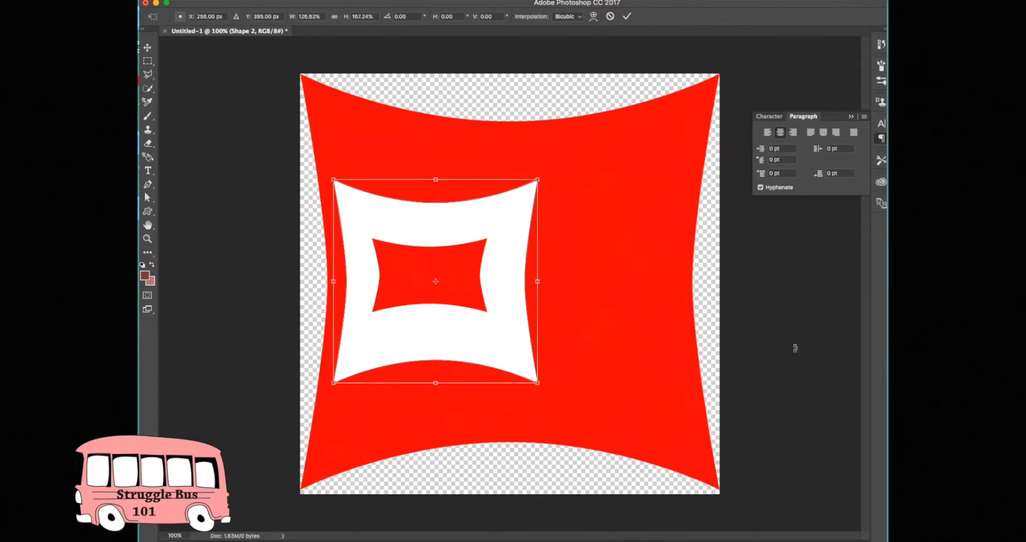
pyautogui.click(147, 47)
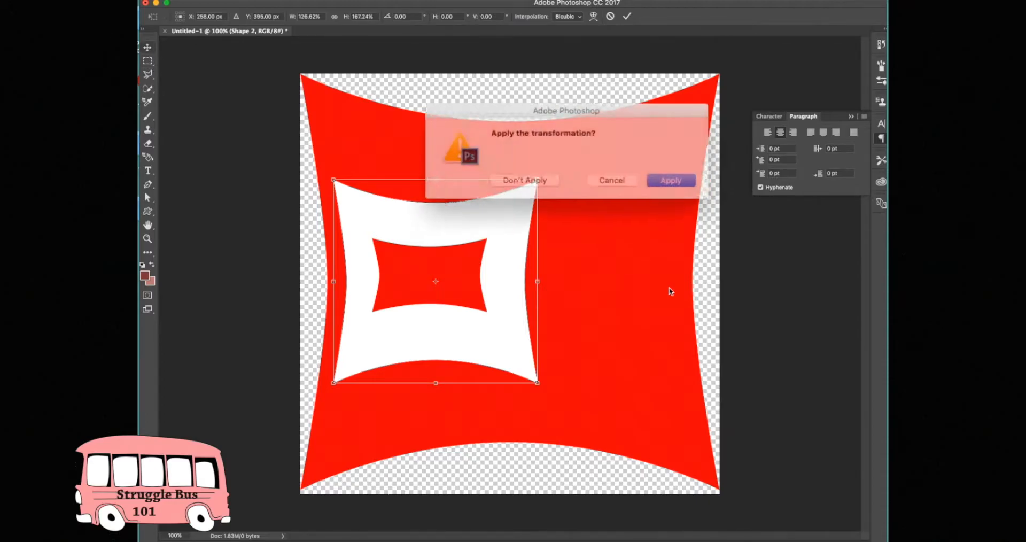
pyautogui.click(655, 176)
# Step: Enlarge the inner red shape to about 329 × 288 px, leaving an even white frame around it, and apply the transformation
pyautogui.hotkey('alt', ']')
pyautogui.moveTo(372, 311); pyautogui.dragTo(358, 338)
pyautogui.moveTo(356, 236); pyautogui.dragTo(355, 209)
pyautogui.moveTo(489, 211)
pyautogui.mouseDown()
pyautogui.moveTo(522, 219)
pyautogui.moveTo(509, 217)
pyautogui.mouseUp()
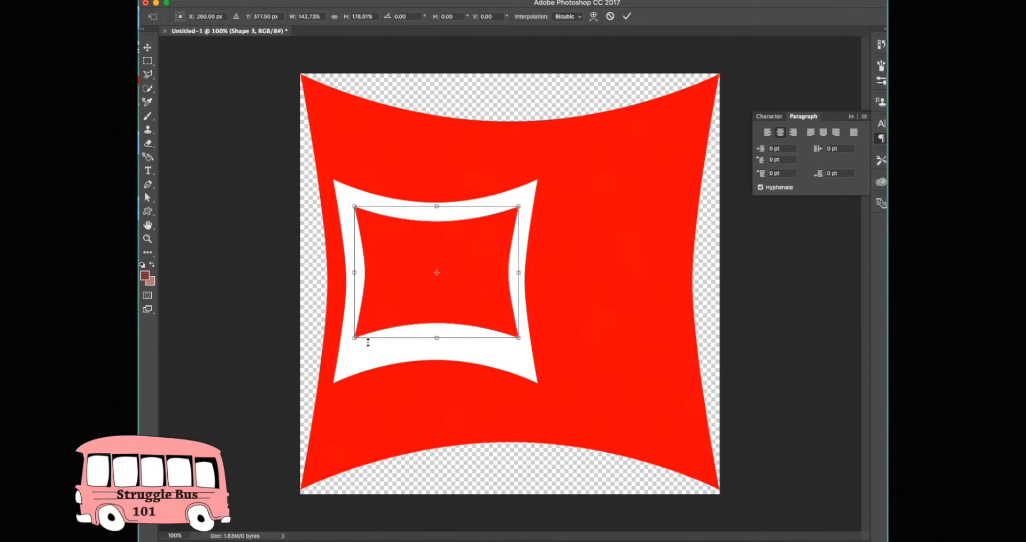
pyautogui.moveTo(355, 338); pyautogui.dragTo(346, 356)
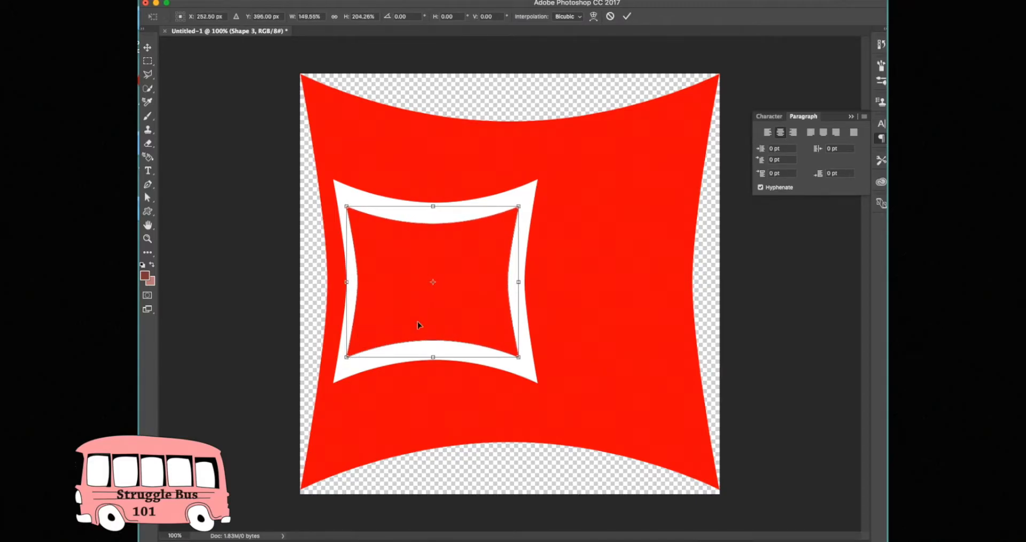
pyautogui.click(146, 48)
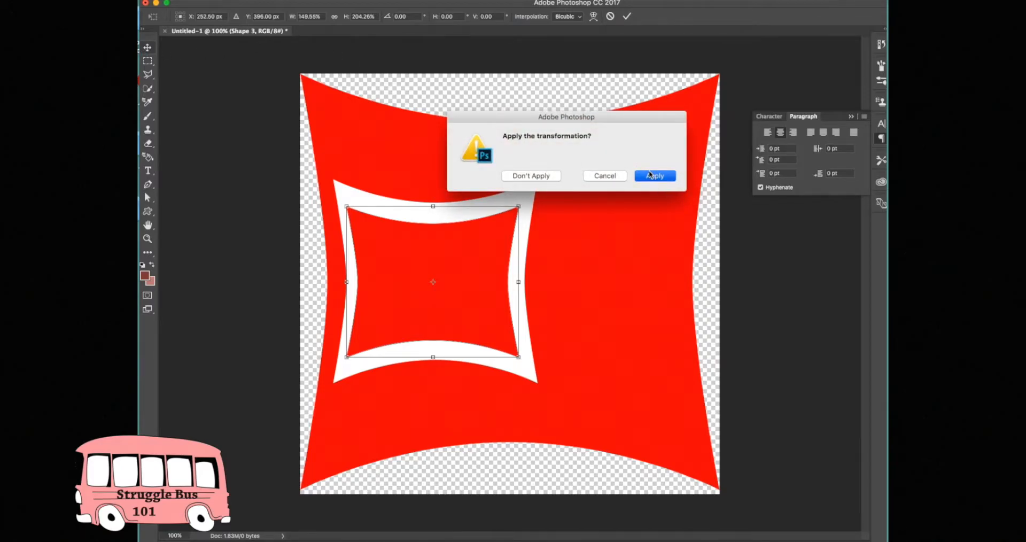
pyautogui.click(651, 176)
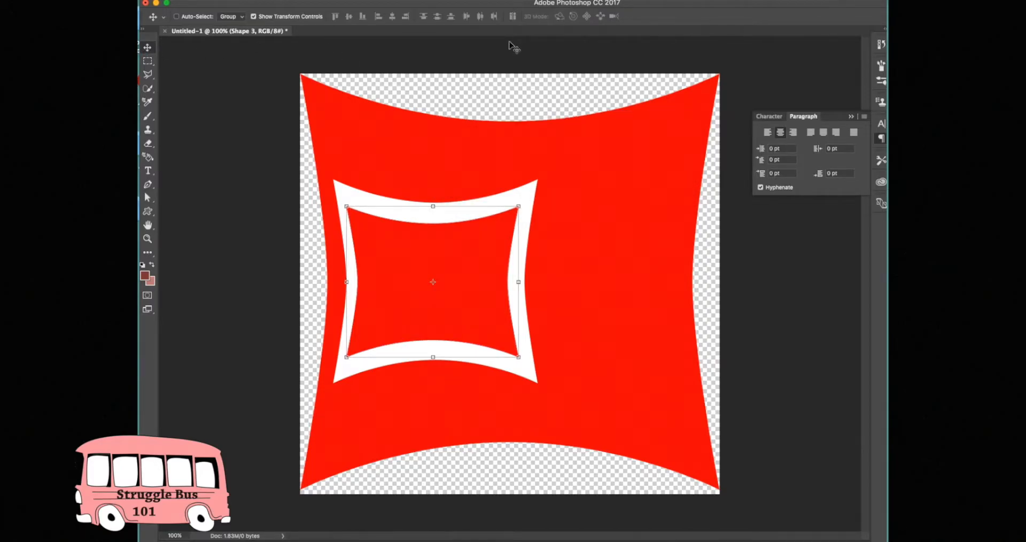
# Step: Draw a thick right-pointing arrow shape, about 172 × 104 px, in the middle of the white frame and fill it white
pyautogui.click(148, 212)
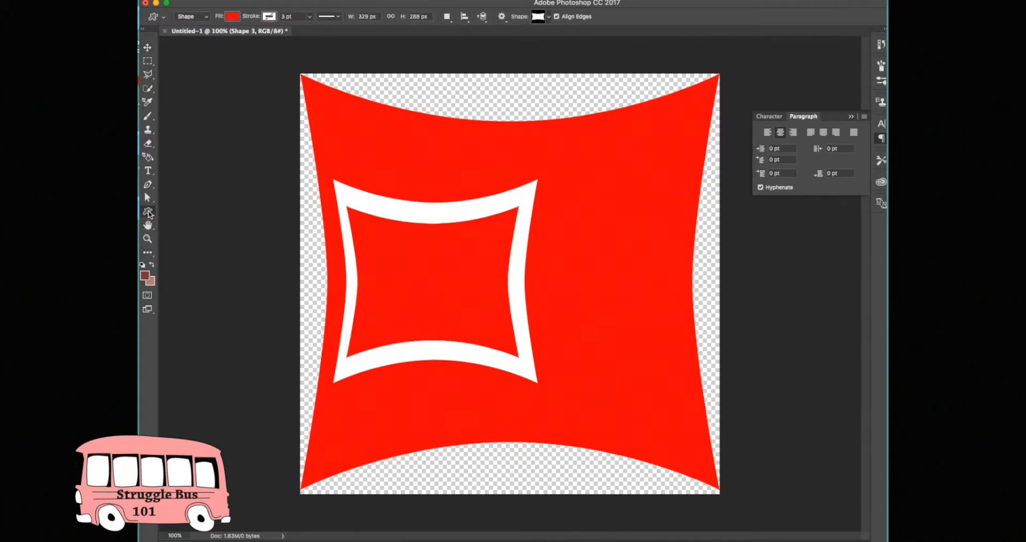
pyautogui.click(548, 17)
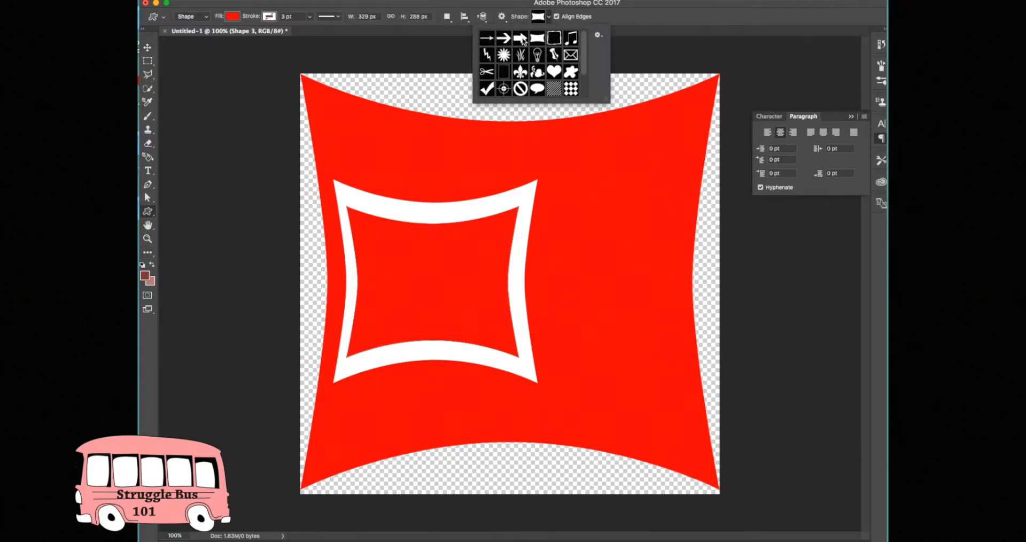
pyautogui.click(519, 38)
pyautogui.moveTo(386, 259); pyautogui.dragTo(475, 310)
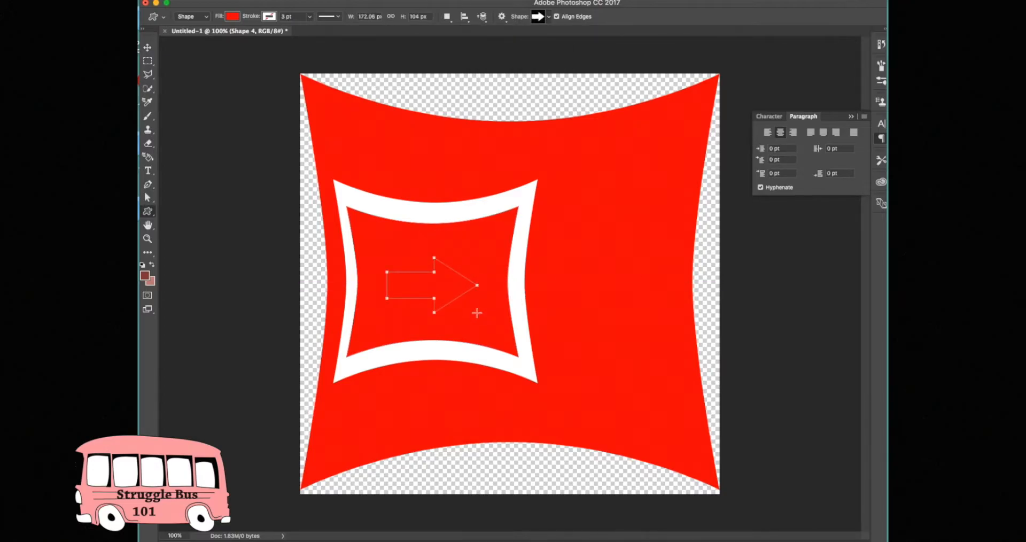
pyautogui.click(232, 16)
pyautogui.click(188, 72)
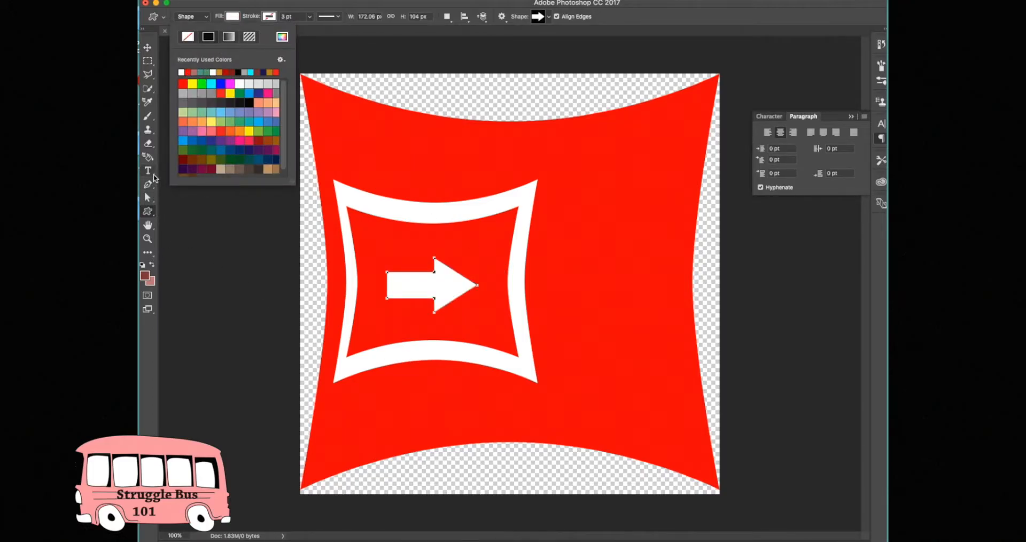
# Step: Add a white text box beside the white frame reading "SUBSCRIBE" in capitals, widening the box over the frame's edge
pyautogui.click(150, 171)
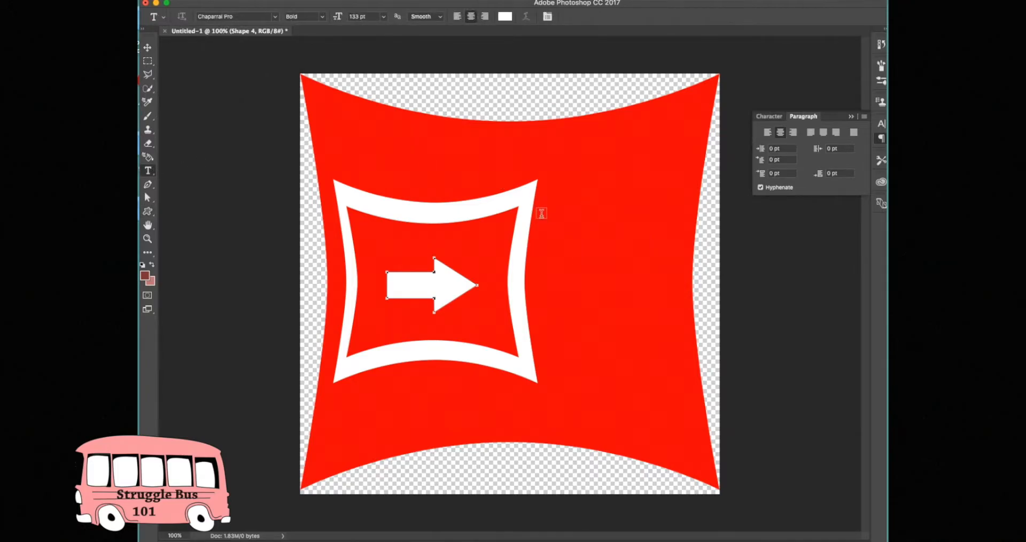
pyautogui.moveTo(541, 212); pyautogui.dragTo(637, 294)
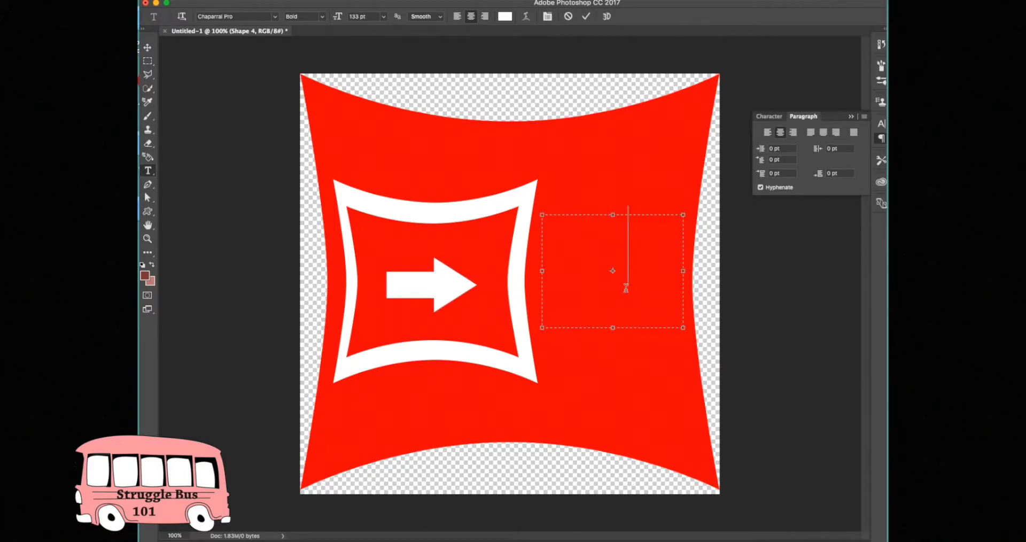
pyautogui.write('sub')
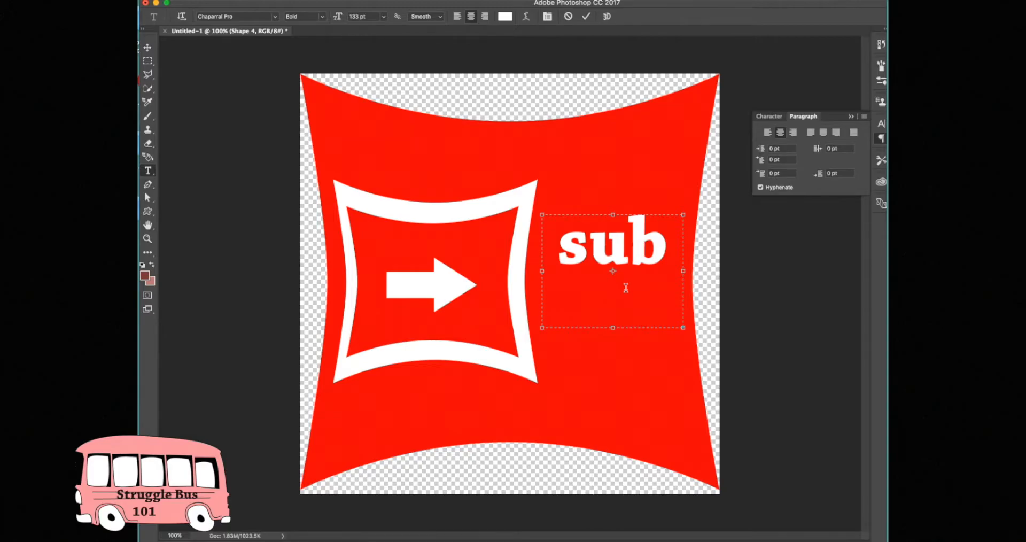
pyautogui.press('BackSpace')
pyautogui.press('BackSpace')
pyautogui.press('BackSpace')
pyautogui.write('SUB')
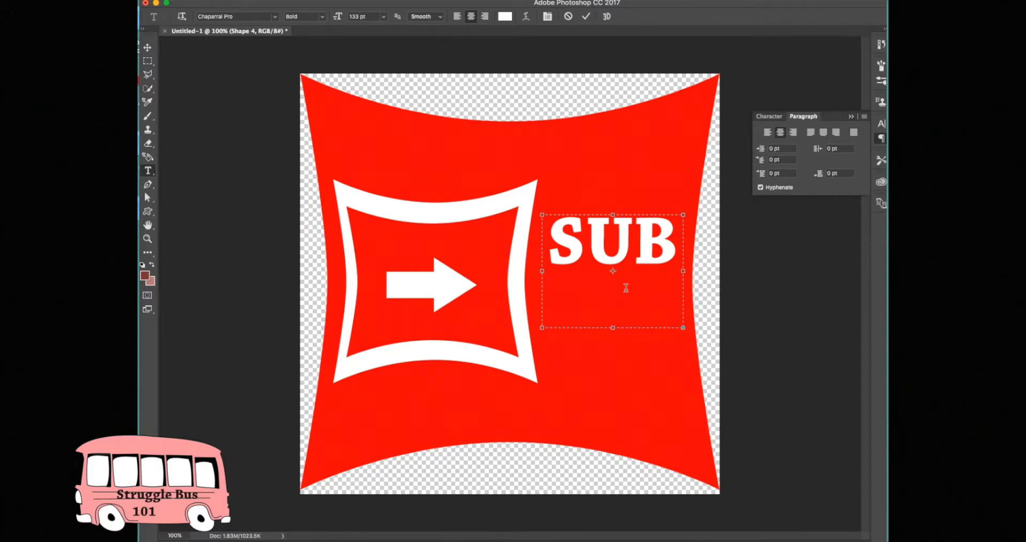
pyautogui.moveTo(544, 267); pyautogui.dragTo(723, 274)
pyautogui.write('-')
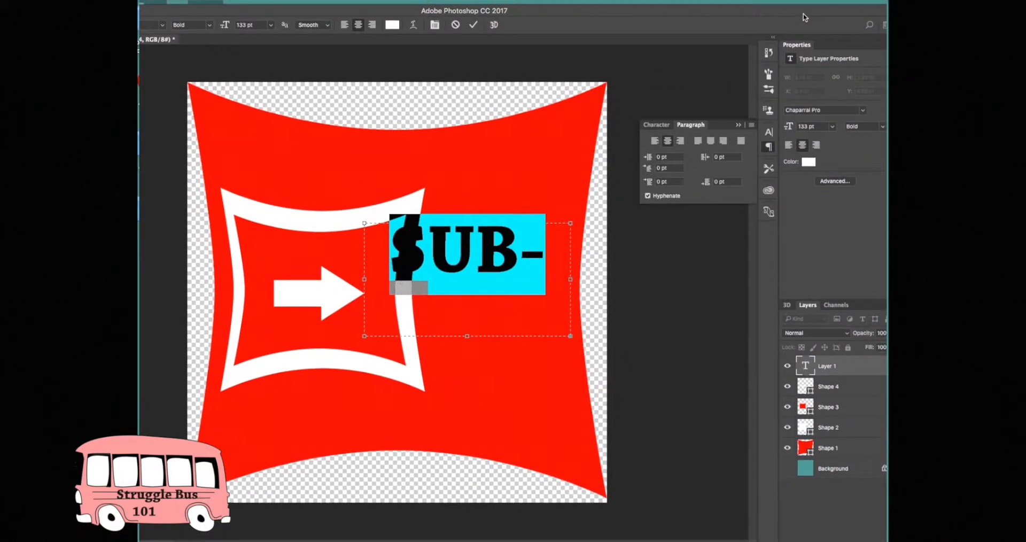
# Step: Set the font size of all letters in the "SUBSCRIBE" text to 72 pt
pyautogui.click(833, 123)
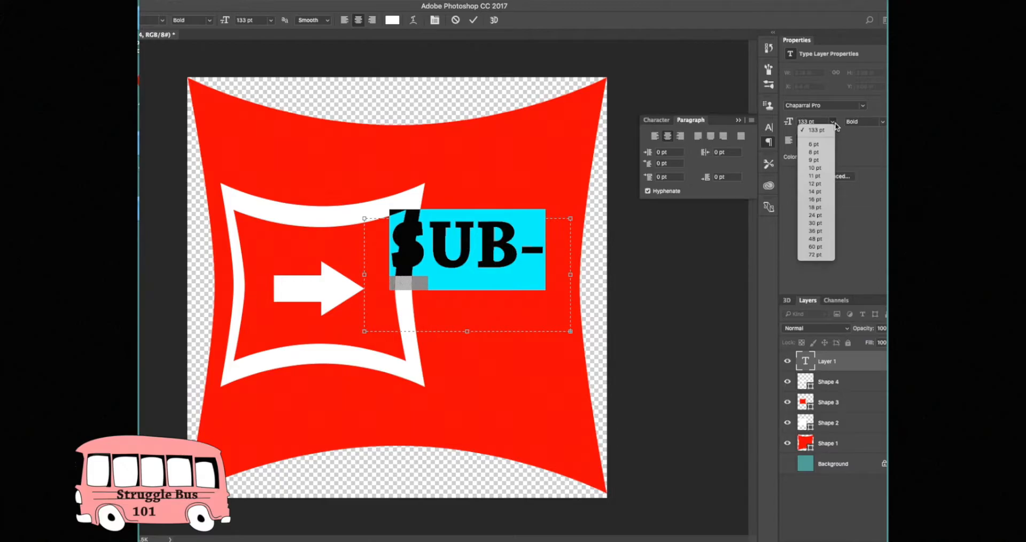
pyautogui.click(825, 256)
pyautogui.moveTo(384, 319); pyautogui.dragTo(575, 309)
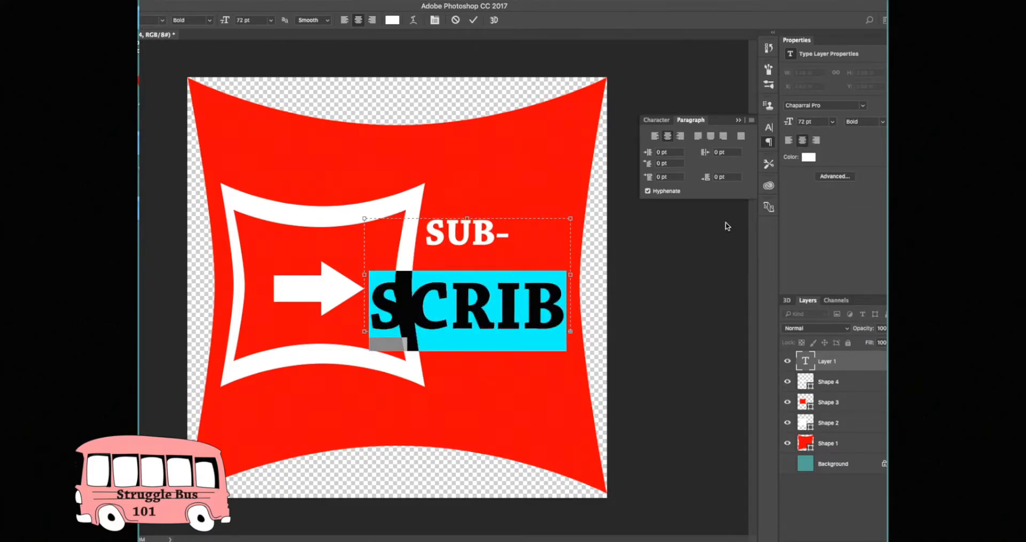
pyautogui.click(832, 123)
pyautogui.click(820, 257)
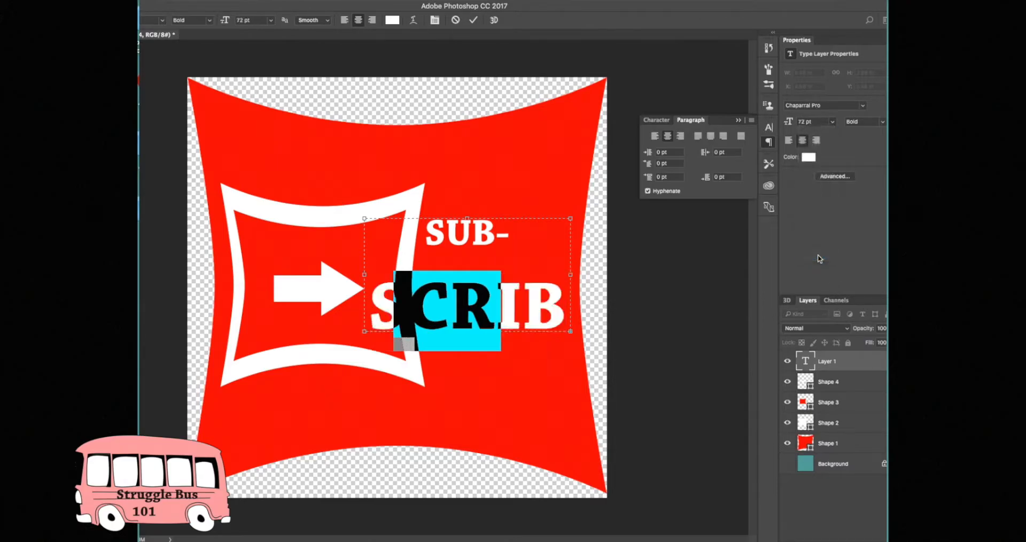
pyautogui.click(514, 305)
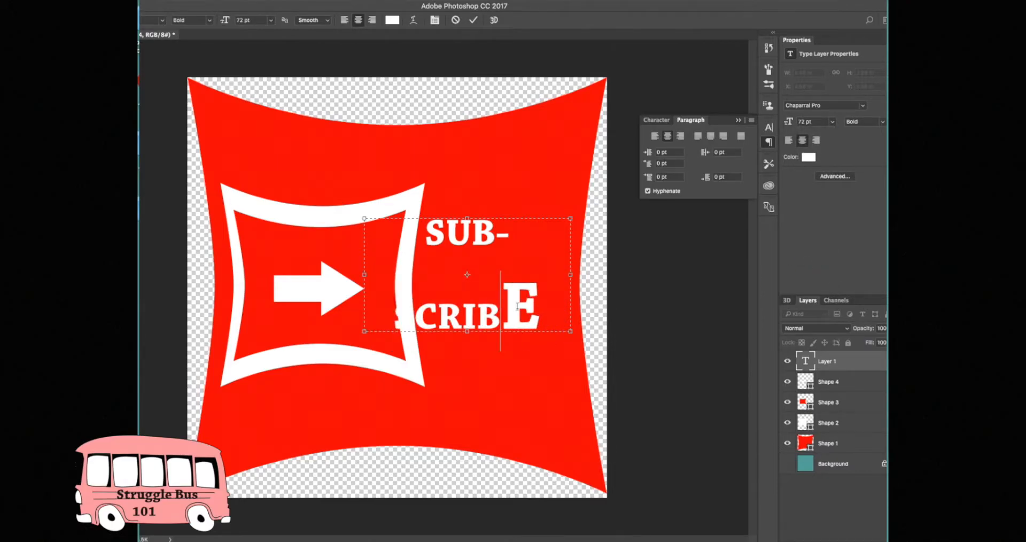
pyautogui.hotkey('shift', 'Right')
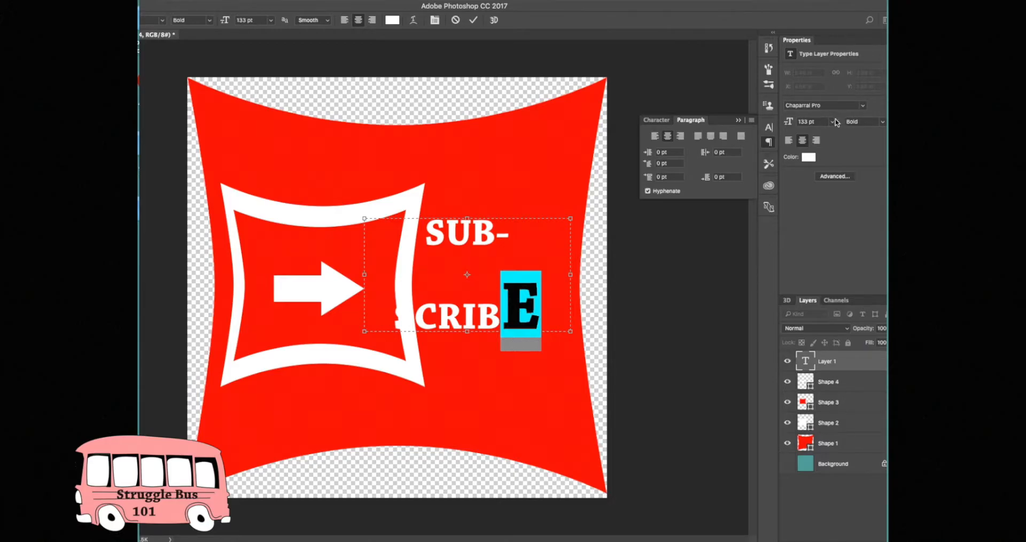
pyautogui.click(833, 123)
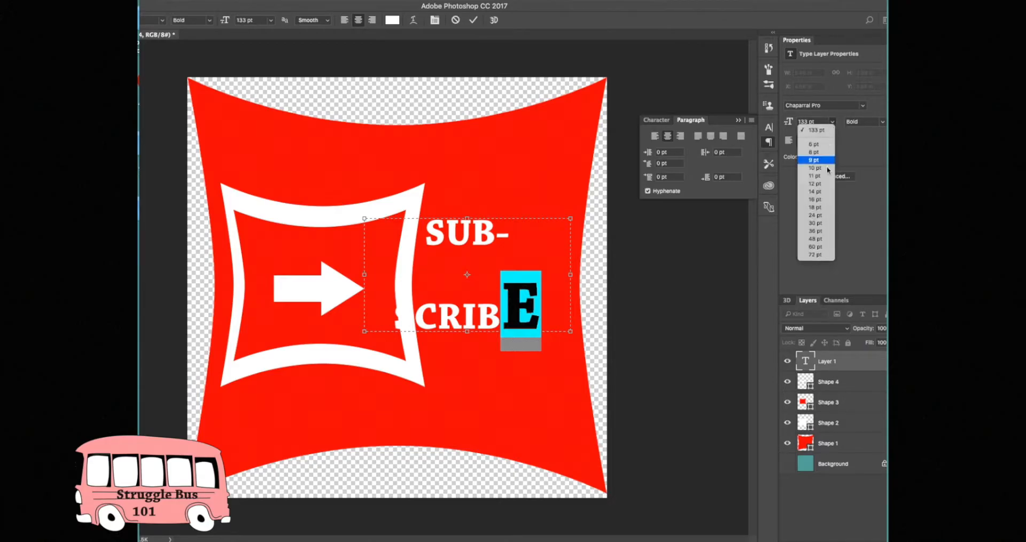
pyautogui.click(822, 255)
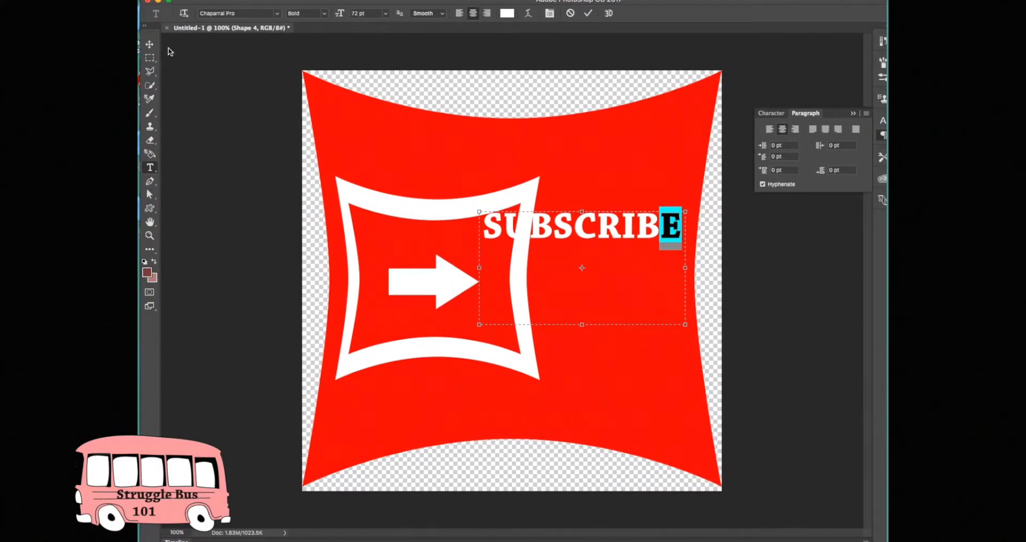
# Step: Move the "SUBSCRIBE" text down and right so it starts at the white frame's right edge, level with the arrow
pyautogui.click(150, 45)
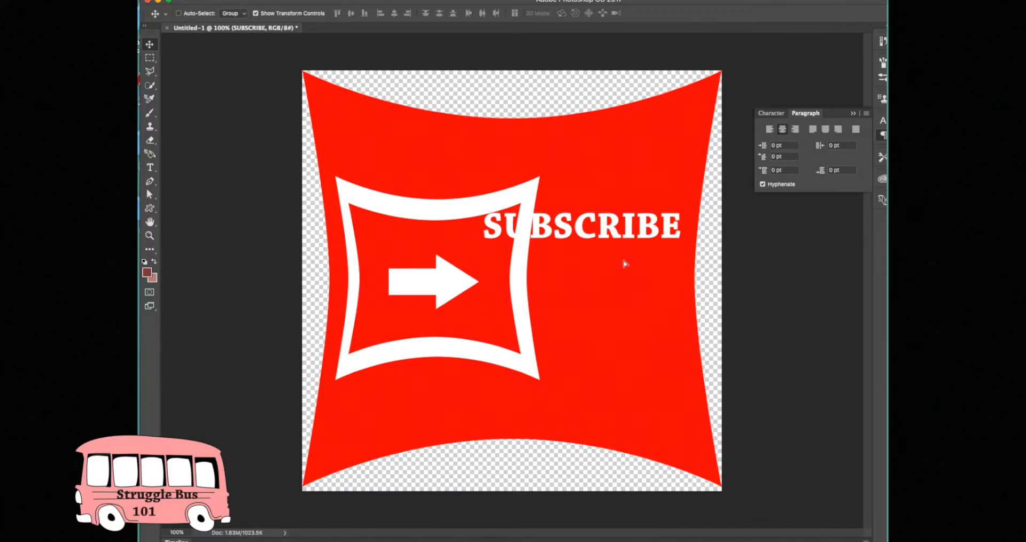
pyautogui.moveTo(545, 202); pyautogui.dragTo(574, 242)
pyautogui.moveTo(568, 271); pyautogui.dragTo(581, 298)
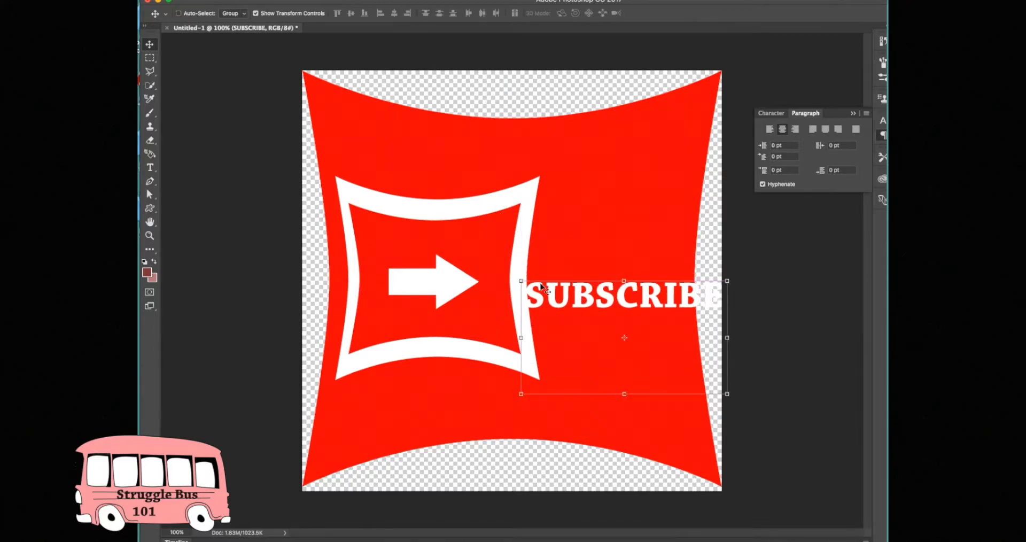
pyautogui.hotkey('ctrl', 't')
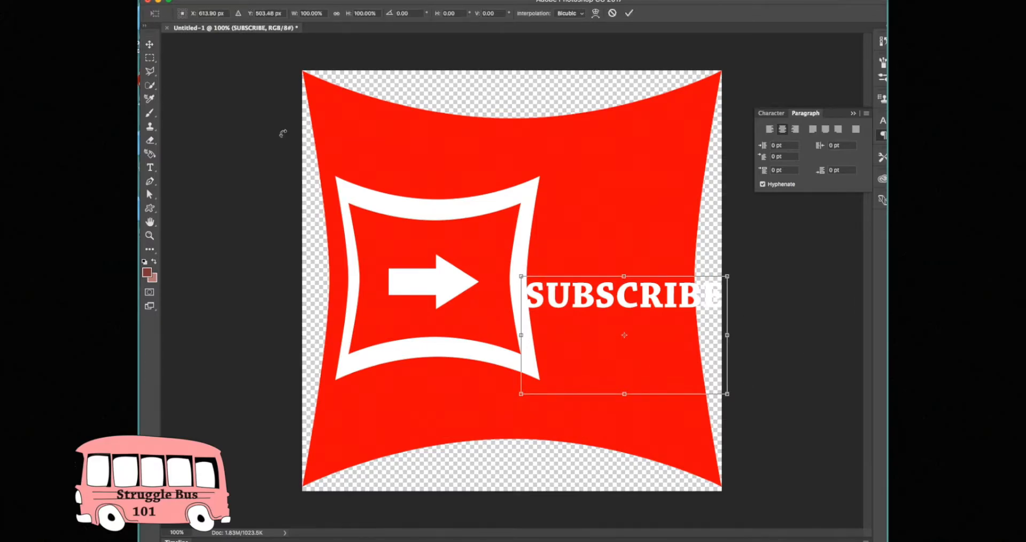
pyautogui.press('Return')
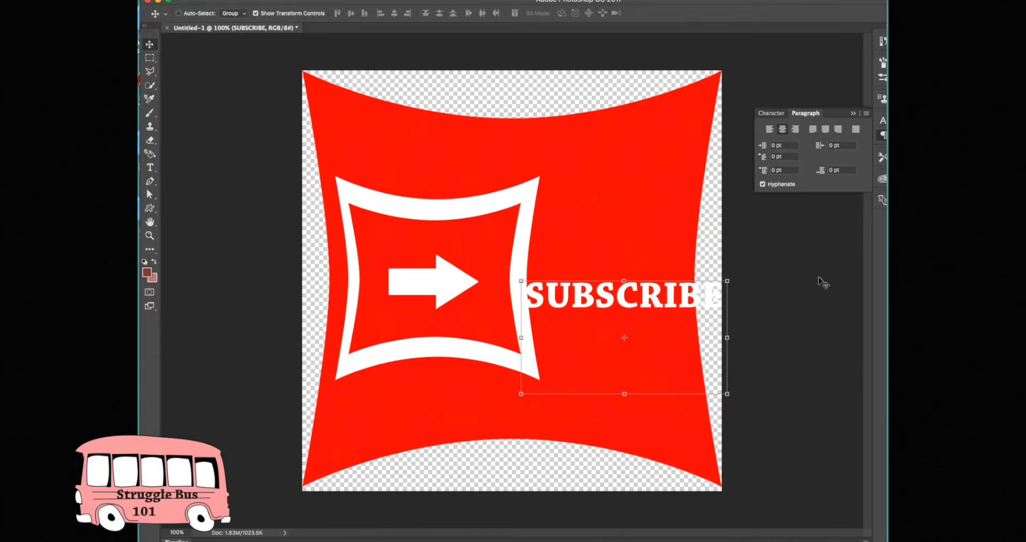